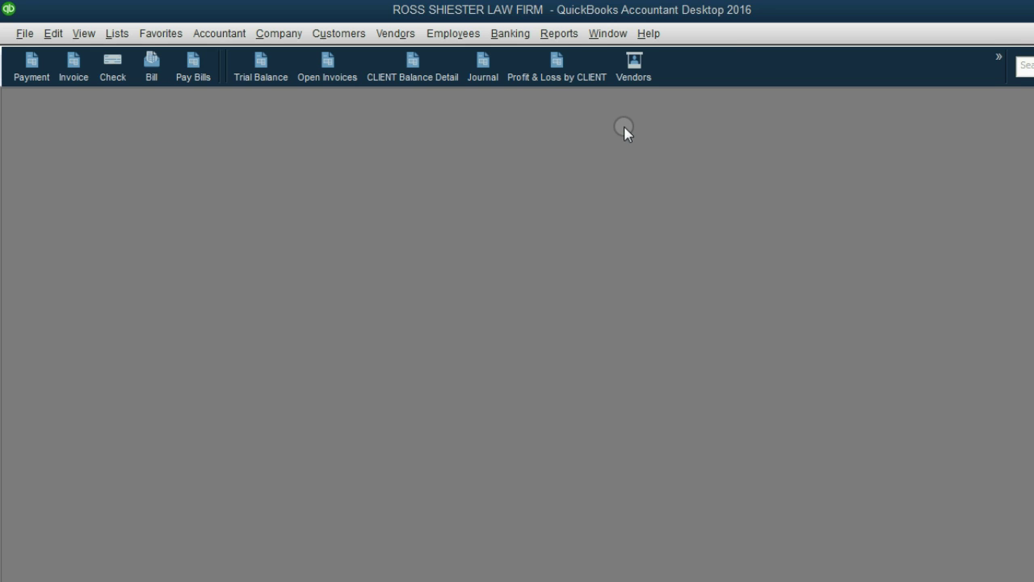
click(559, 33)
mouse_move(509, 33)
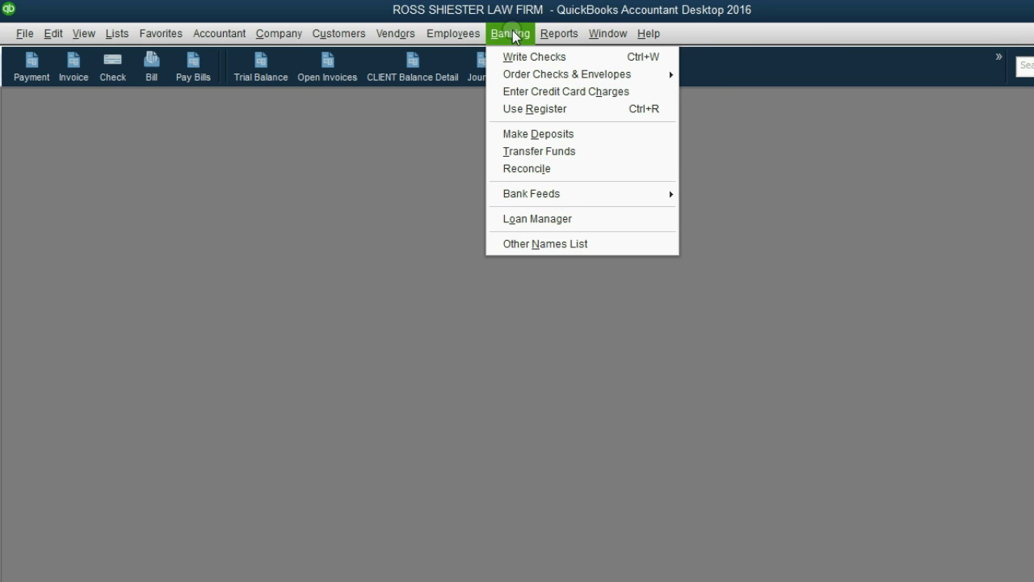
click(410, 217)
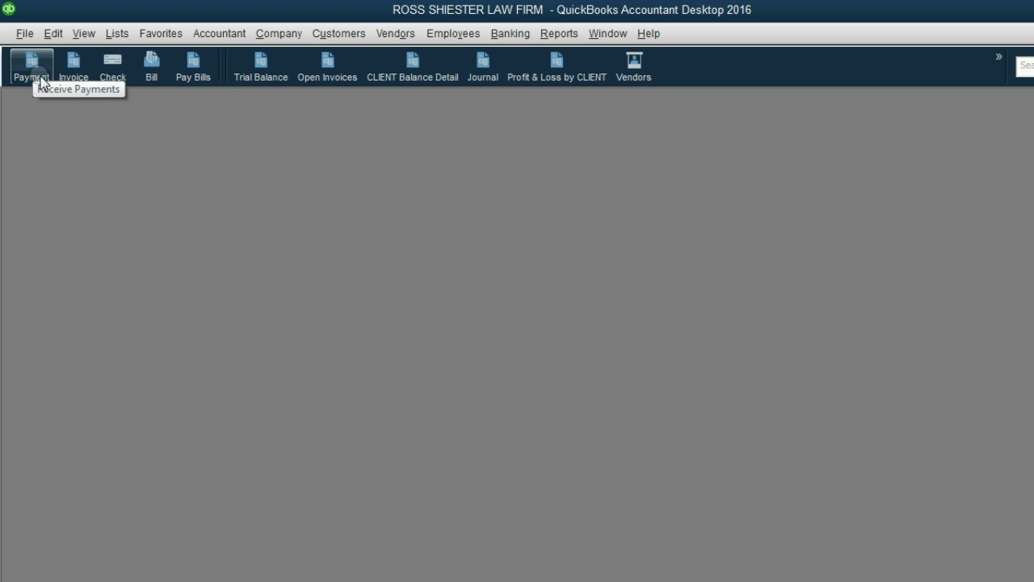
click(216, 33)
mouse_move(419, 36)
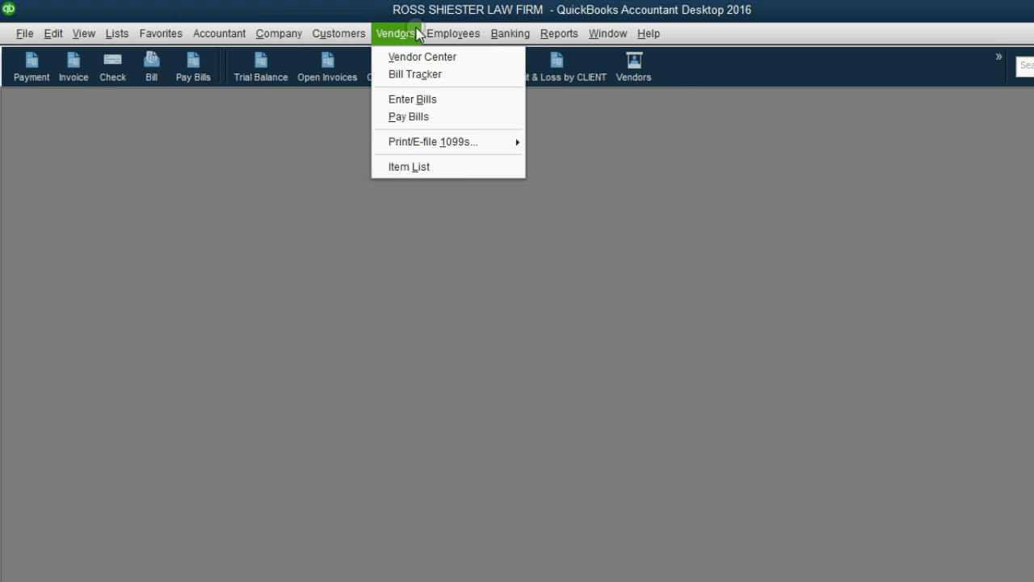
mouse_move(229, 39)
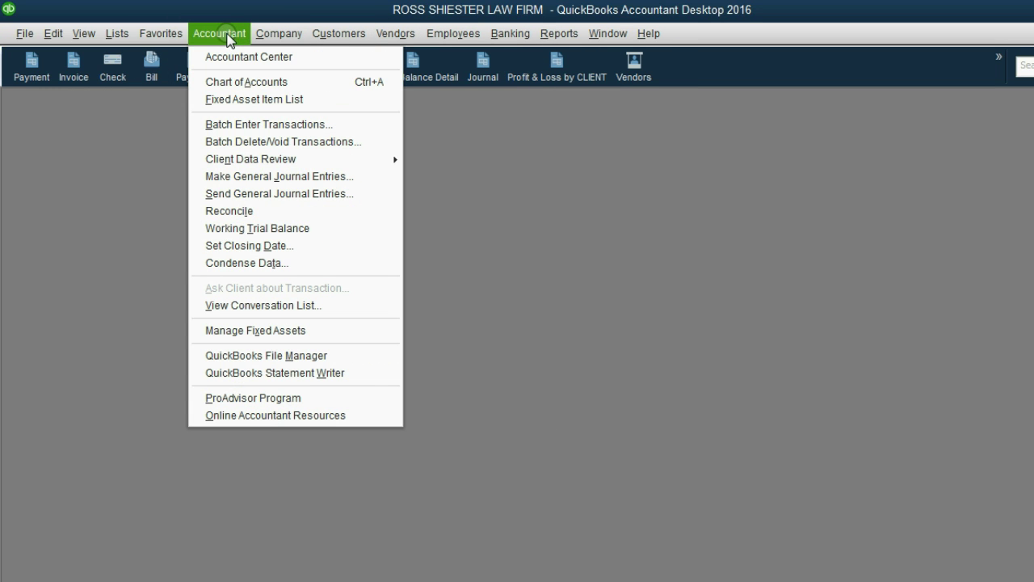
click(120, 204)
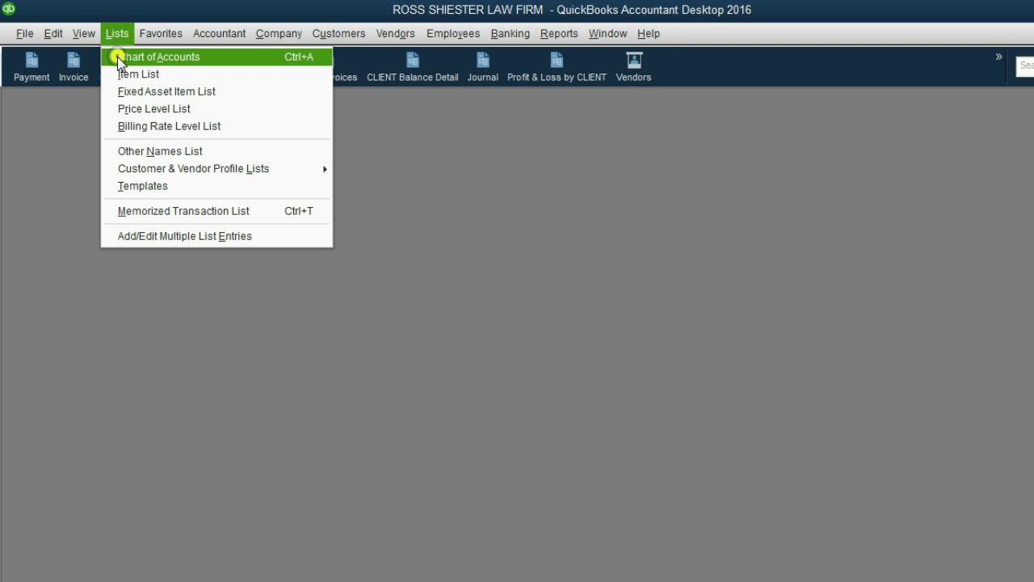
Step: Open the Chart of Accounts, widen its window to fit the account names, and review the listed accounts
click(121, 57)
drag(585, 156, 90, 110)
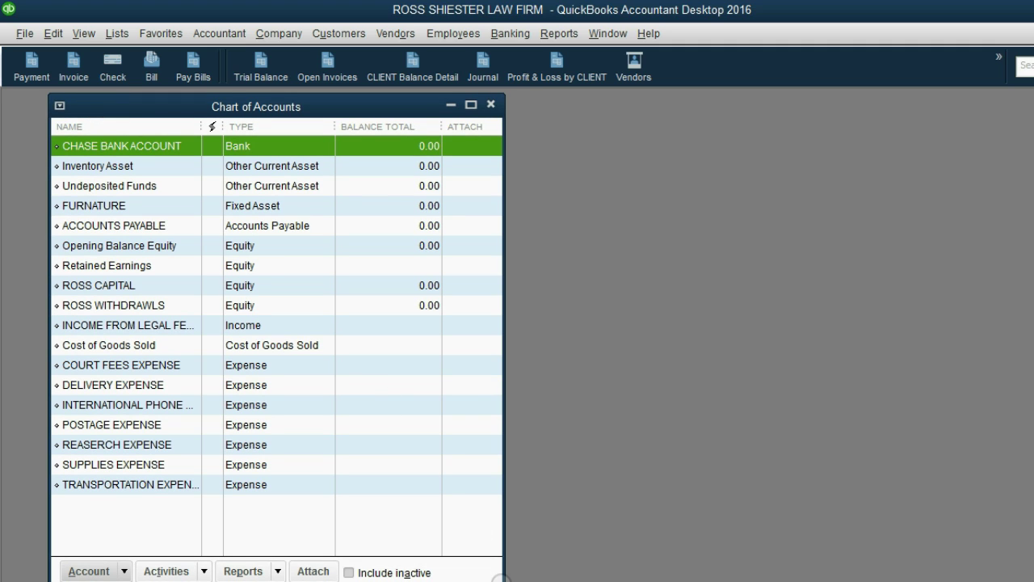
drag(503, 578, 525, 581)
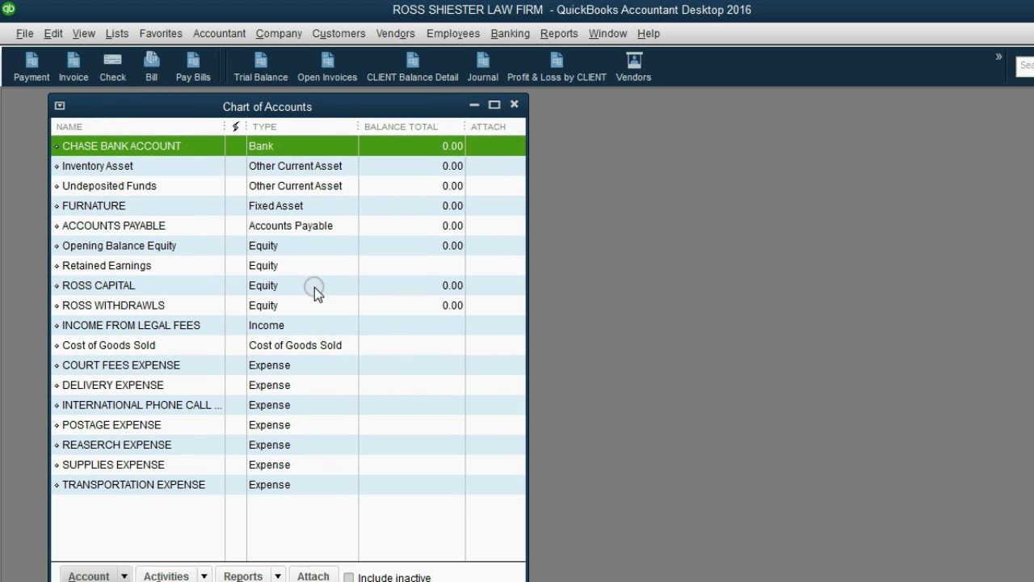
drag(311, 110, 342, 108)
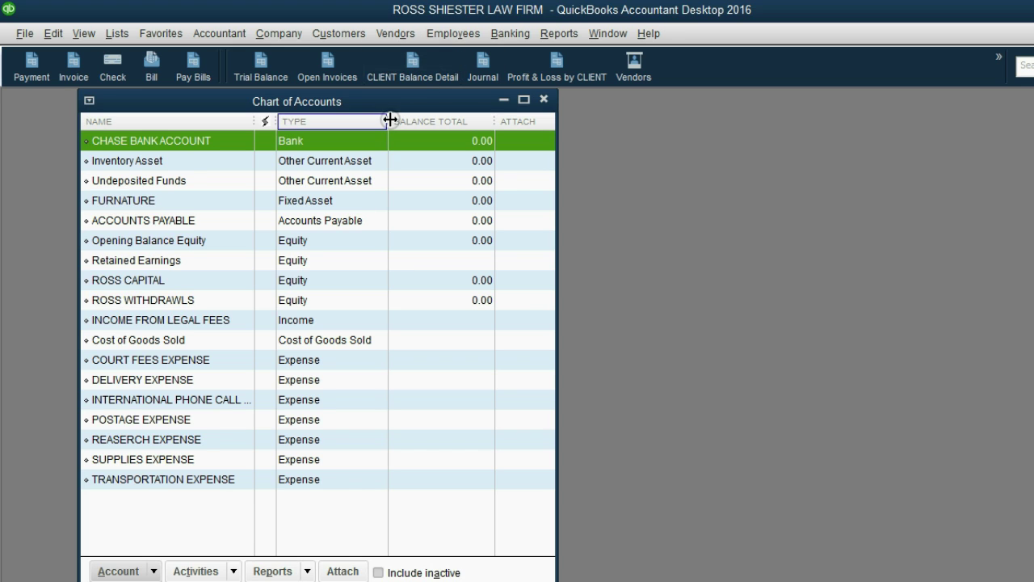
drag(396, 102, 433, 101)
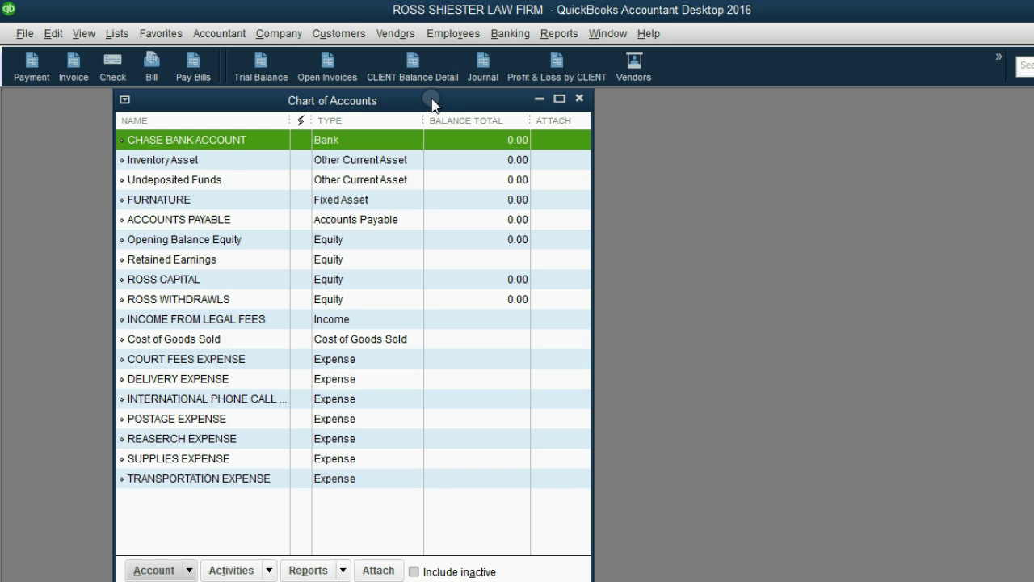
click(295, 160)
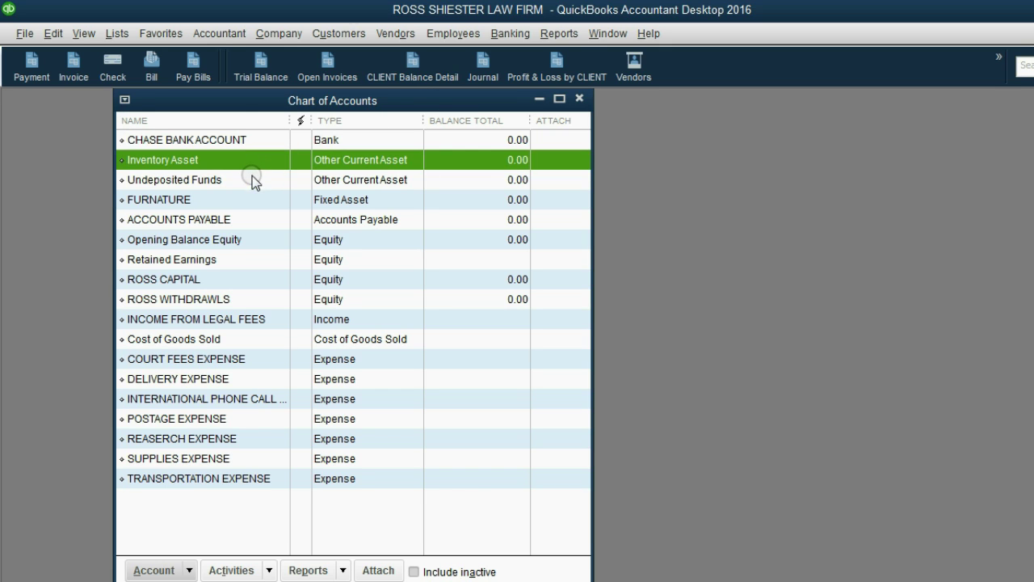
click(252, 179)
click(226, 239)
click(205, 363)
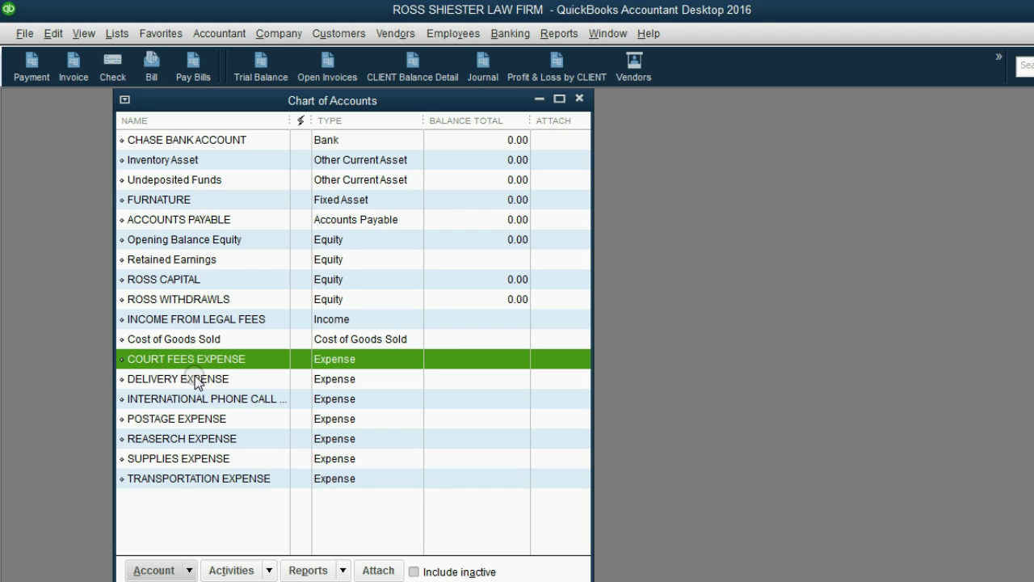
key(alt+Tab)
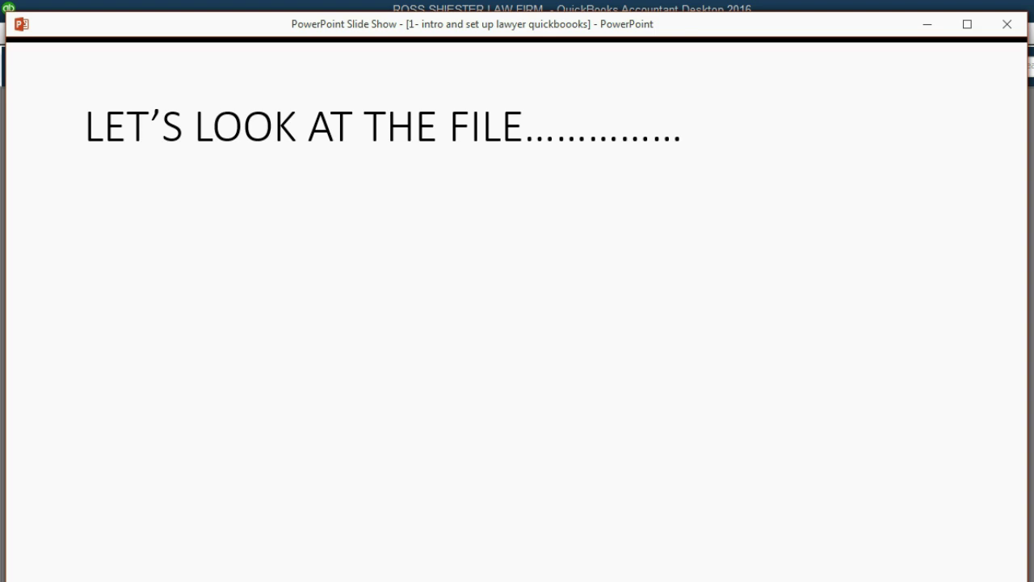
key(Right)
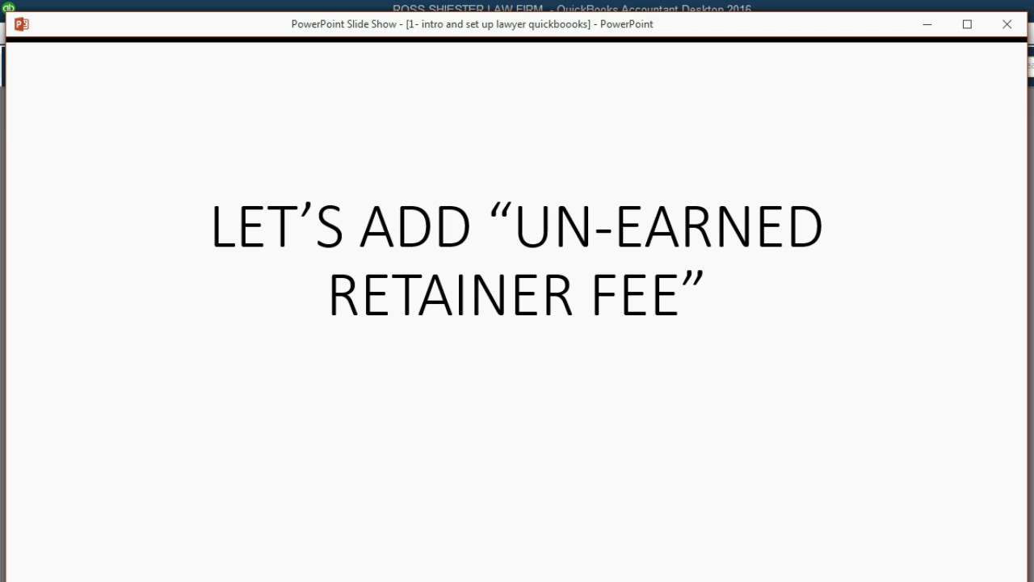
key(Right)
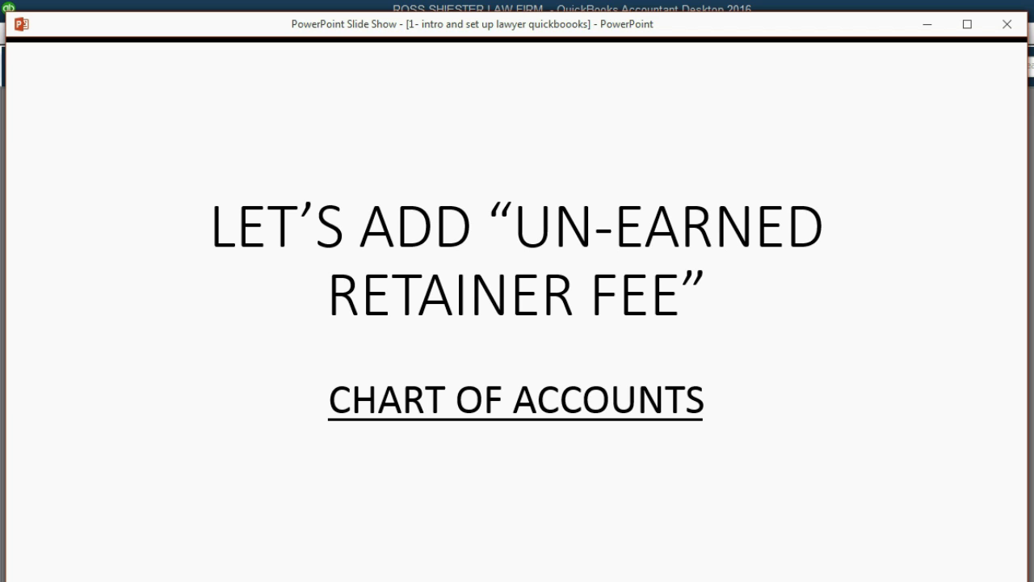
click(612, 337)
click(644, 312)
key(Left)
click(929, 24)
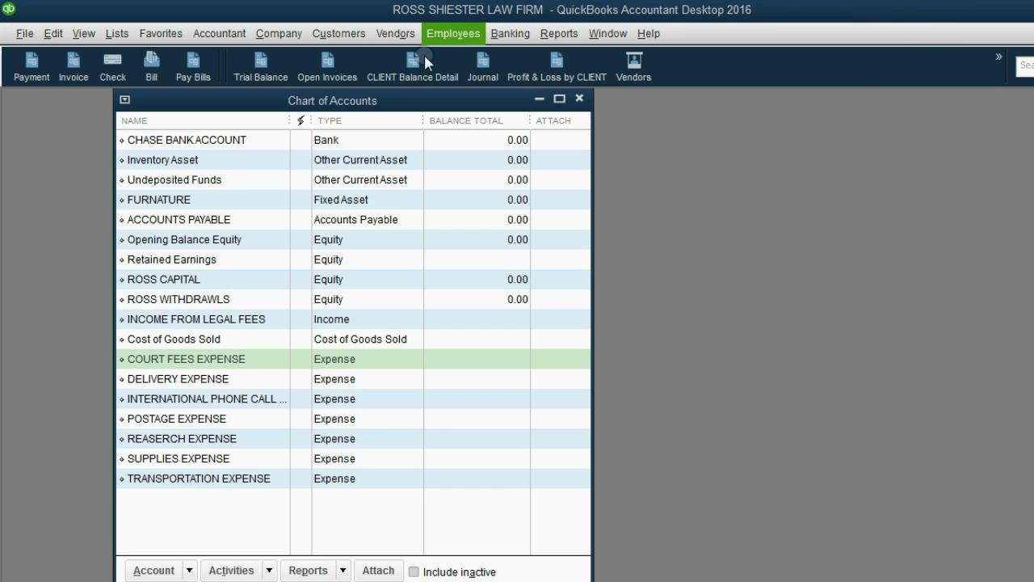
Step: Start a new account in the Chart of Accounts, choosing Accounts Receivable from the other account types
drag(408, 101, 398, 100)
click(149, 570)
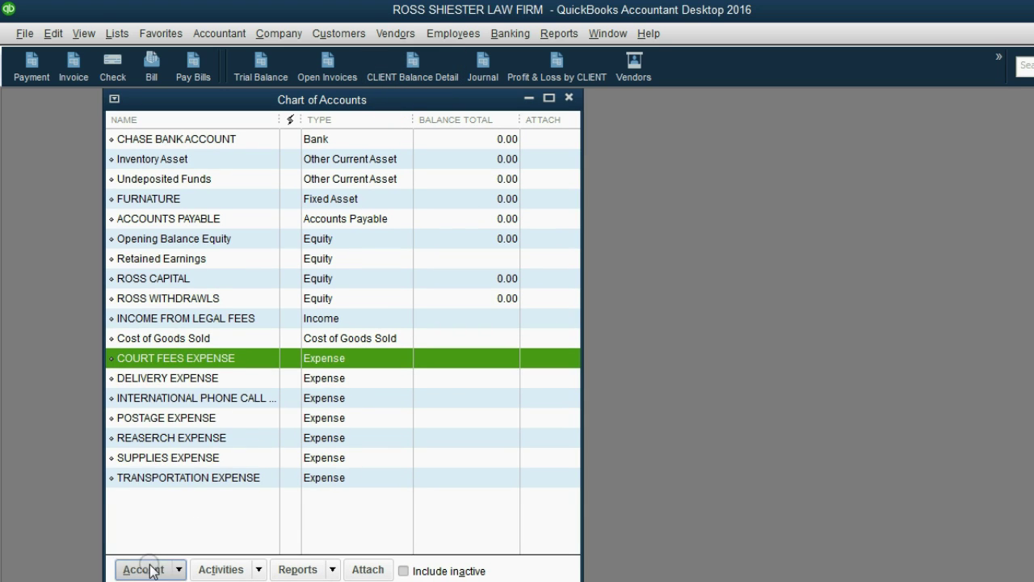
click(147, 315)
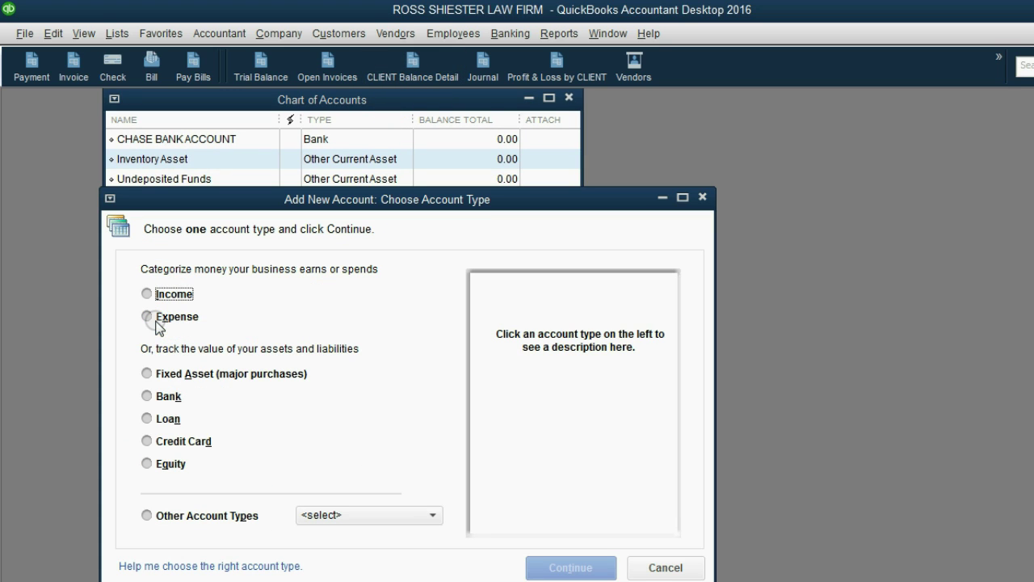
click(350, 514)
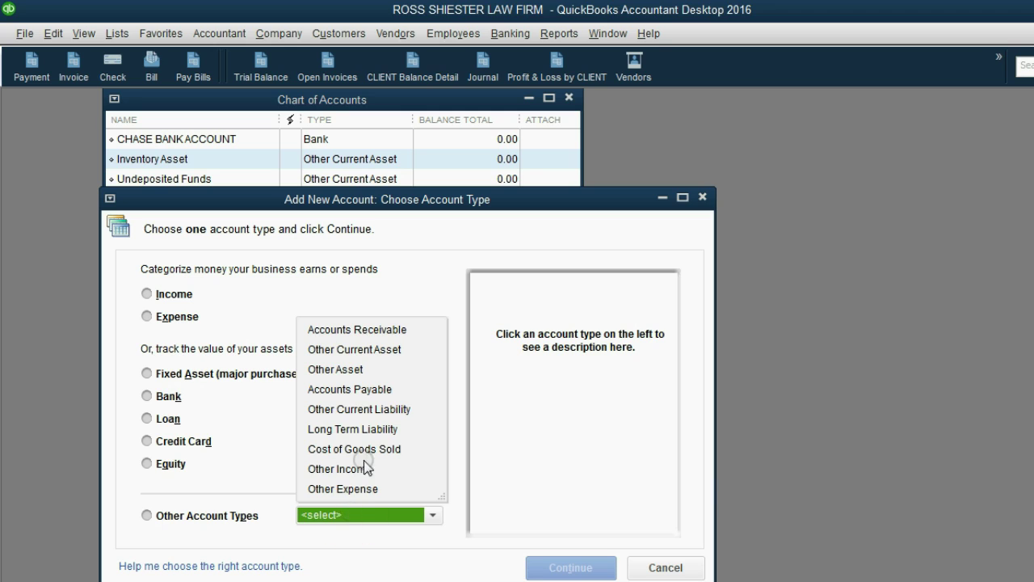
click(352, 330)
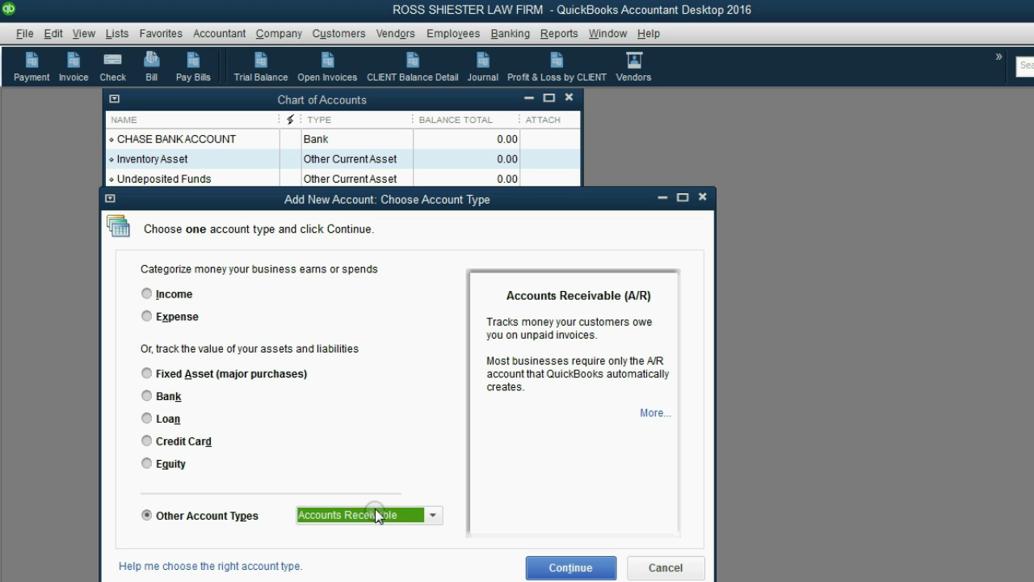
click(556, 568)
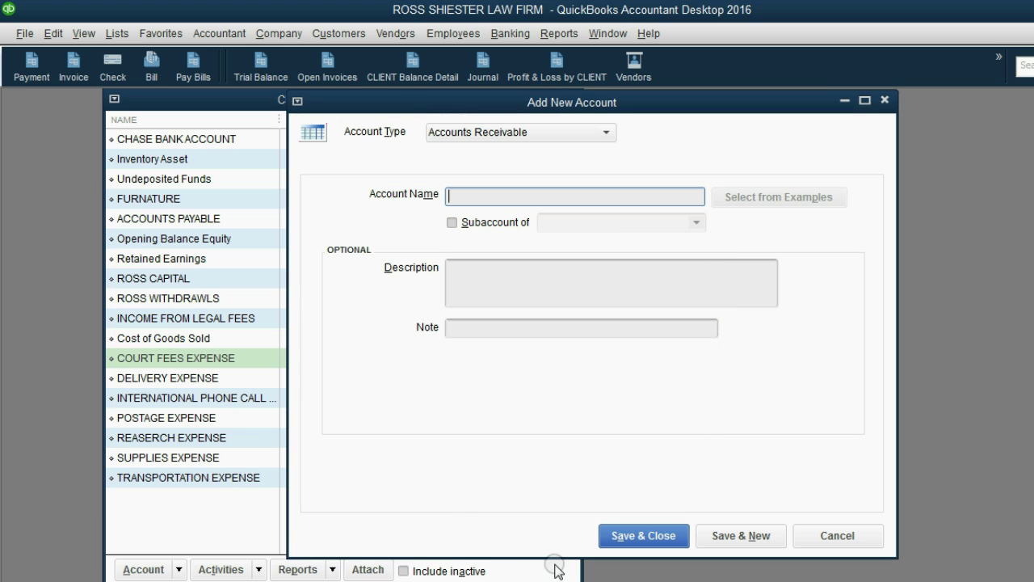
Step: Name the new Accounts Receivable account UNEARNED RETAINER FEES and save it
click(480, 133)
click(483, 134)
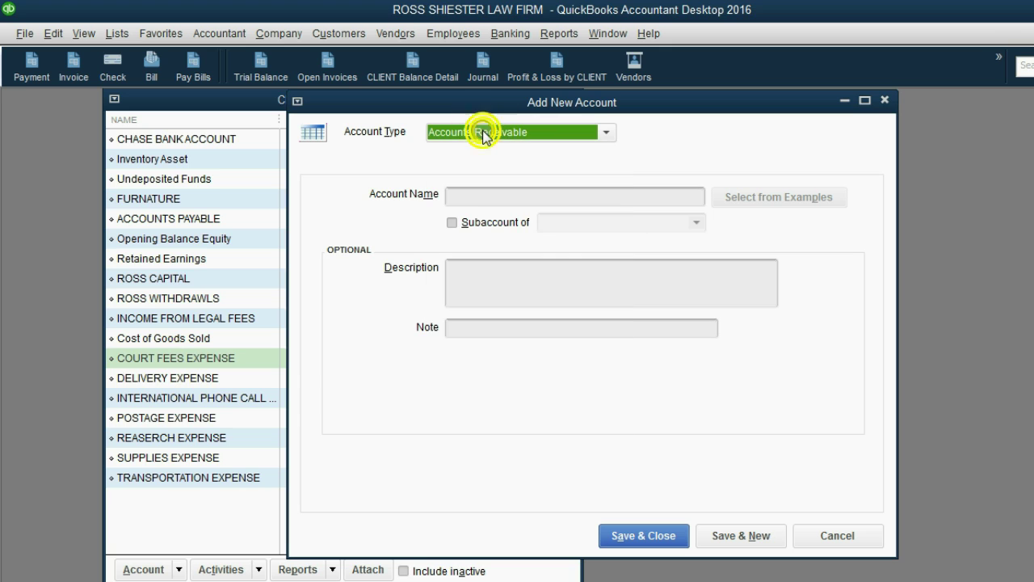
drag(483, 103, 380, 122)
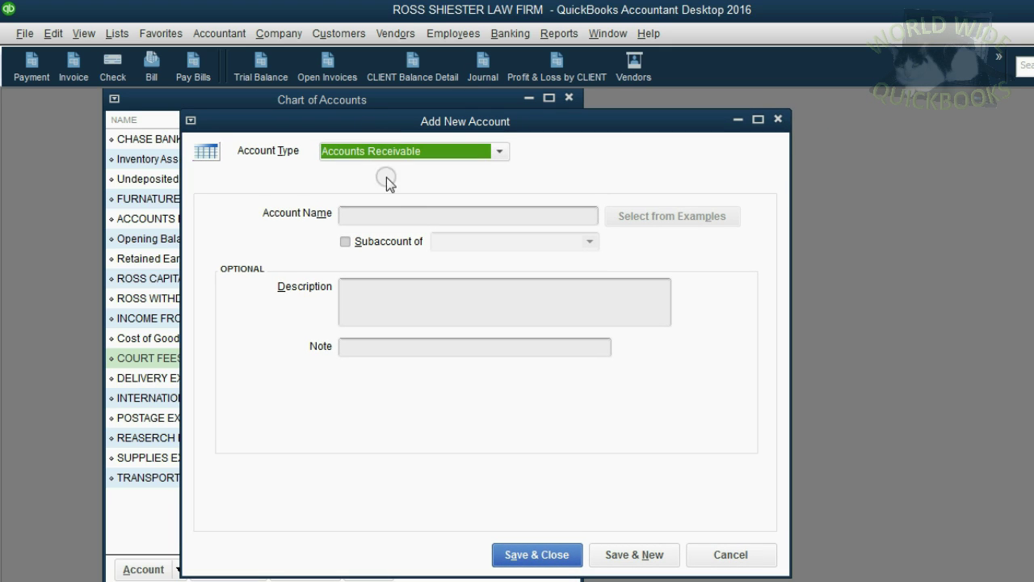
click(384, 215)
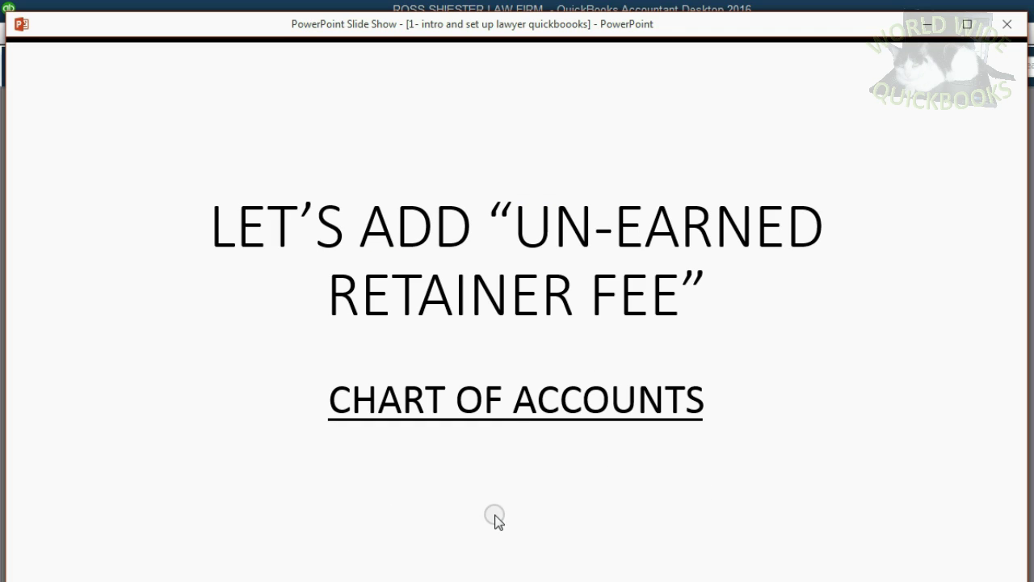
click(927, 29)
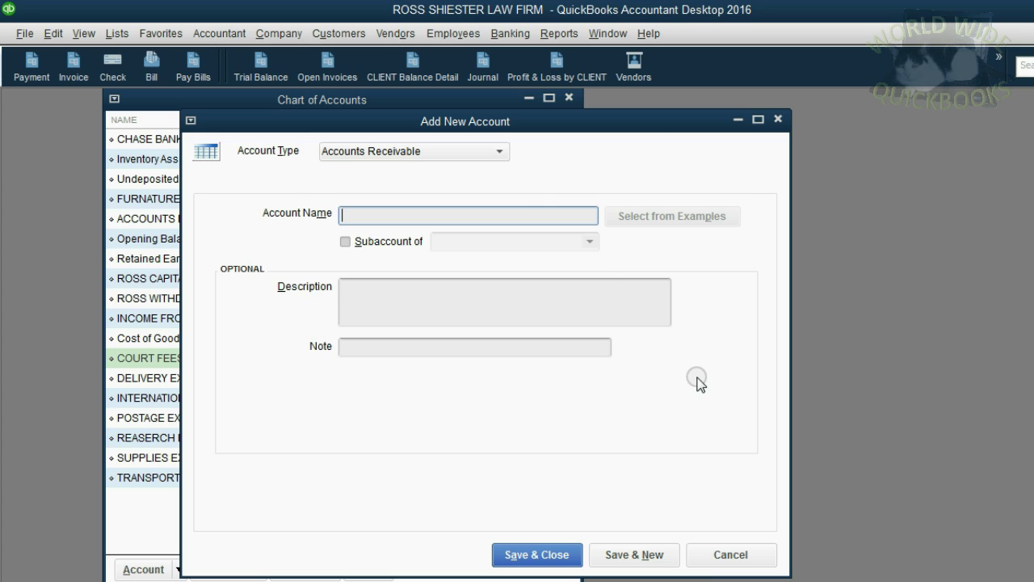
text(UNEARNED)
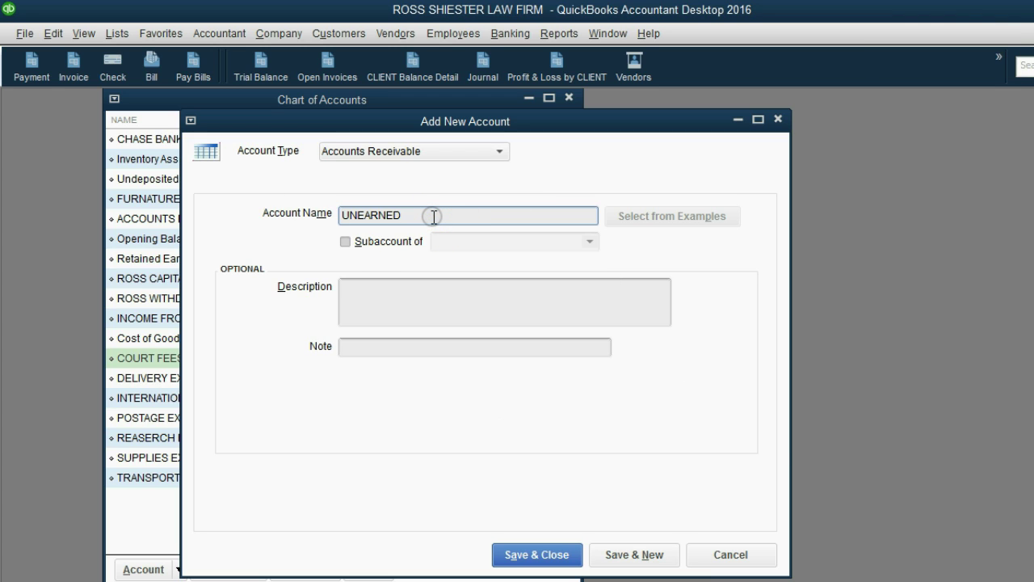
text( RETAINER FEE)
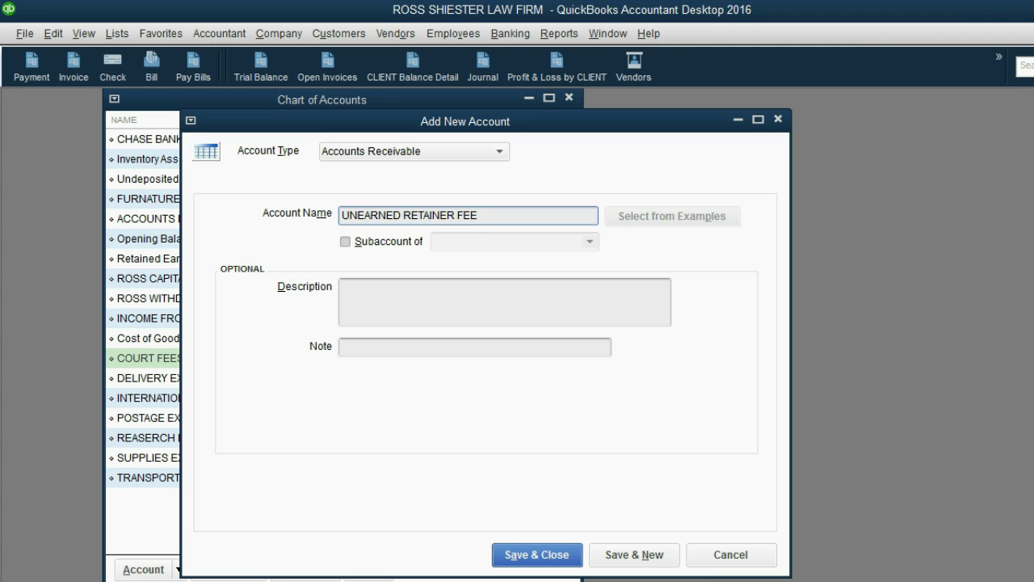
text(S)
click(564, 554)
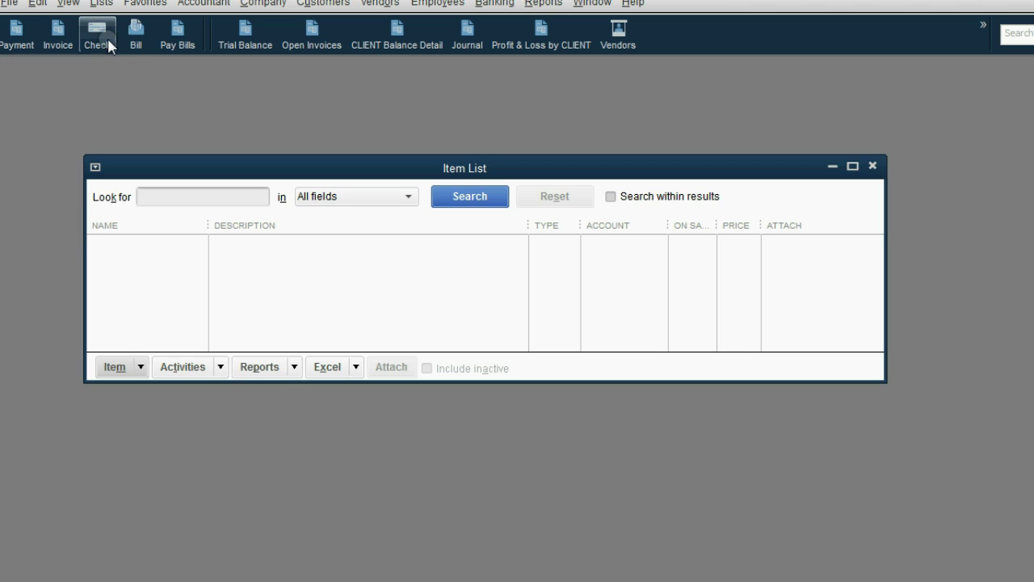
Step: Start a new item of type Service in the Item List
click(115, 366)
click(160, 82)
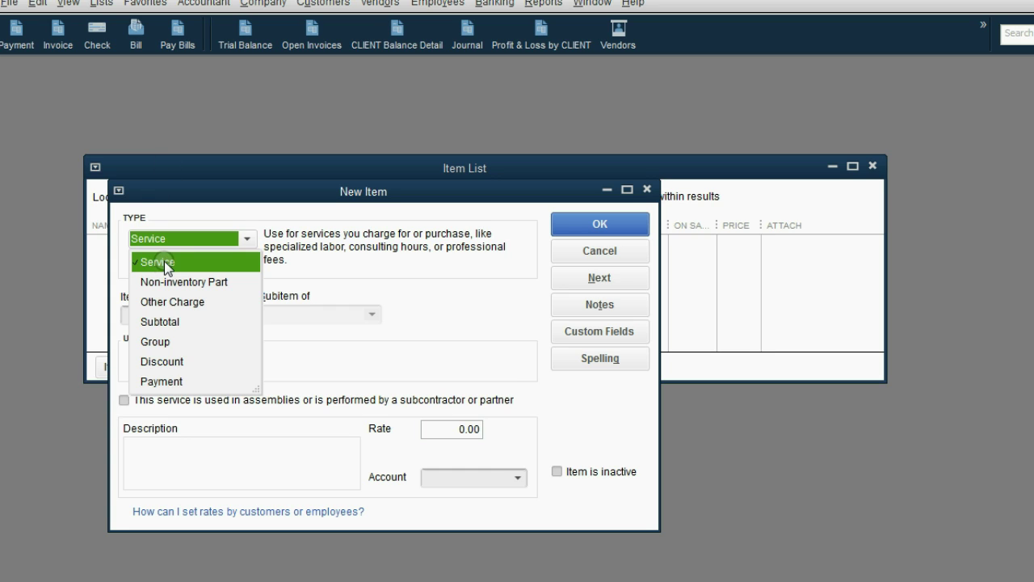
click(164, 265)
click(156, 310)
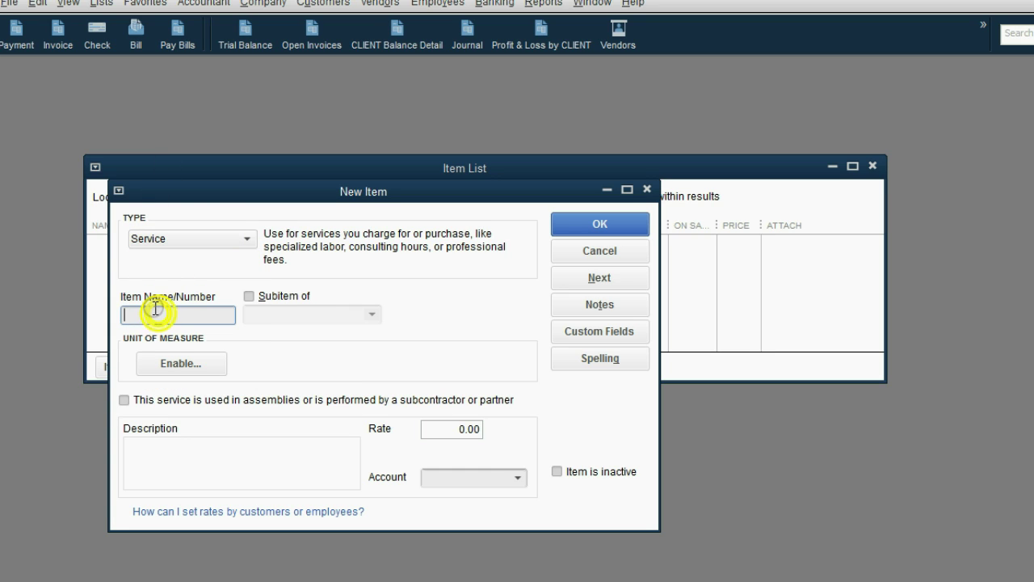
text(fees)
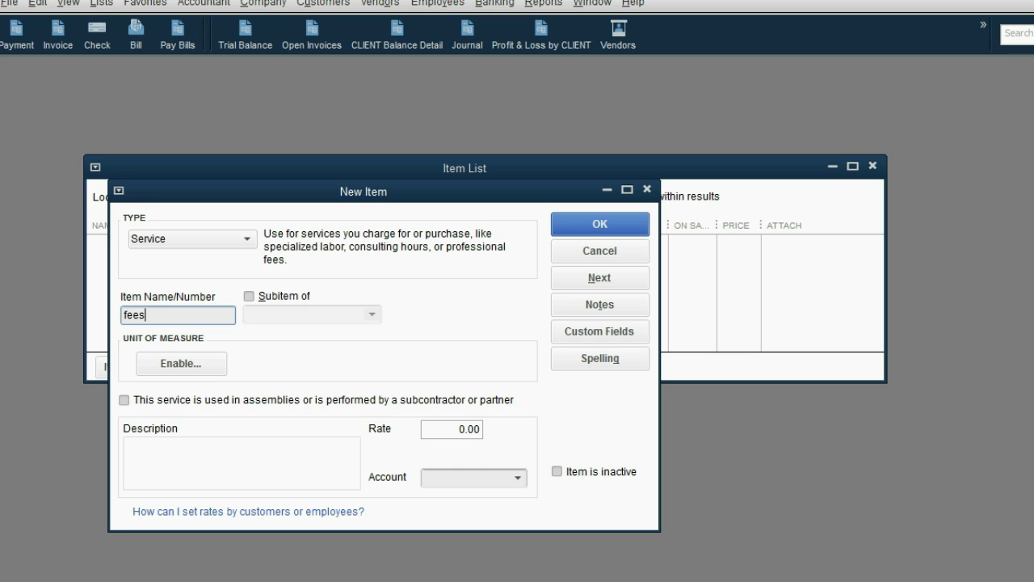
text( earned)
key(BackSpace)
key(BackSpace)
key(BackSpace)
key(BackSpace)
key(BackSpace)
key(BackSpace)
key(BackSpace)
key(BackSpace)
key(BackSpace)
key(BackSpace)
key(BackSpace)
Step: Name the service item FEES EARNED, assign it to the INCOME FROM LEGAL FEES account, and save it
text(FEES EARNED)
click(518, 479)
click(598, 294)
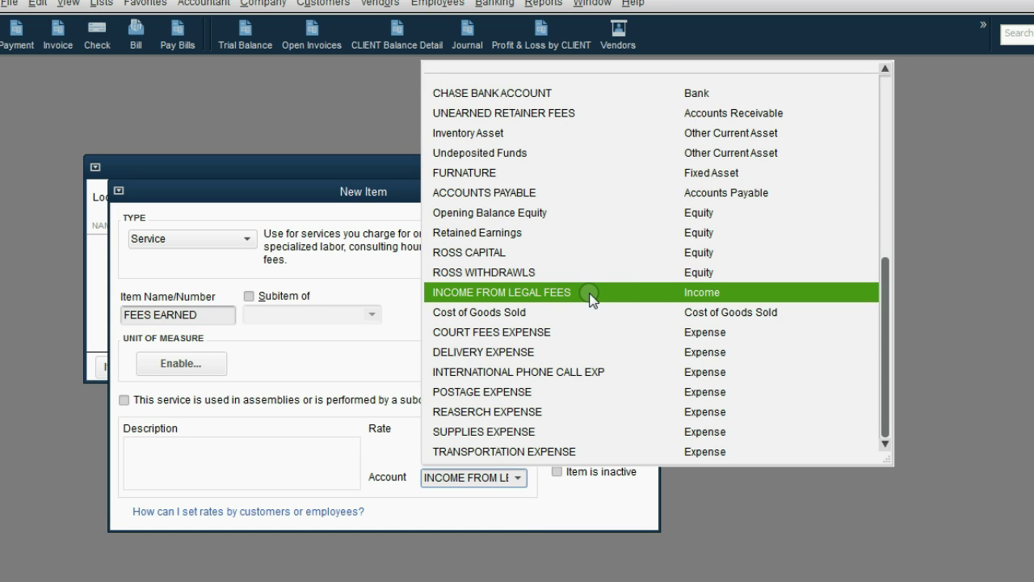
click(689, 296)
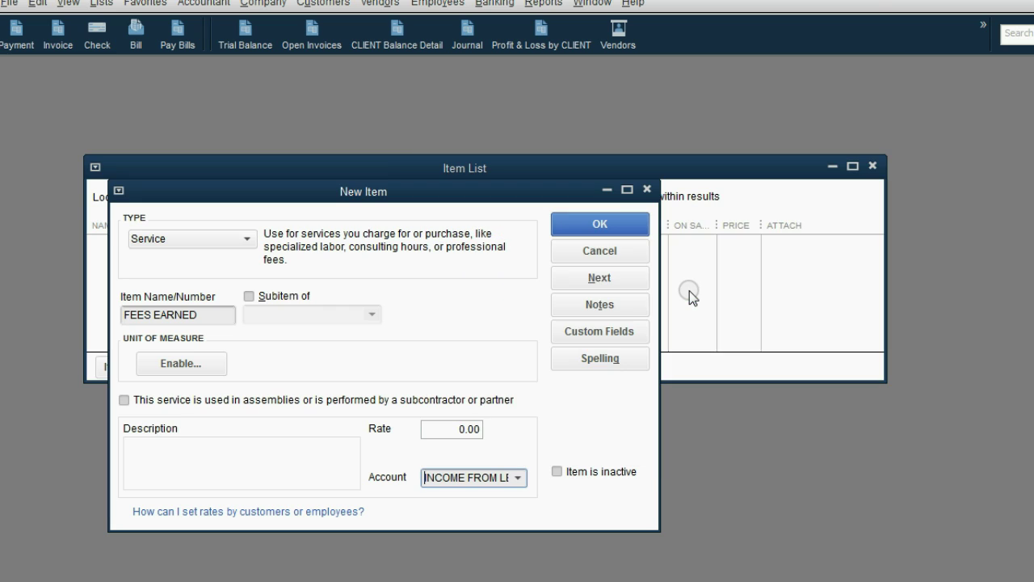
click(622, 225)
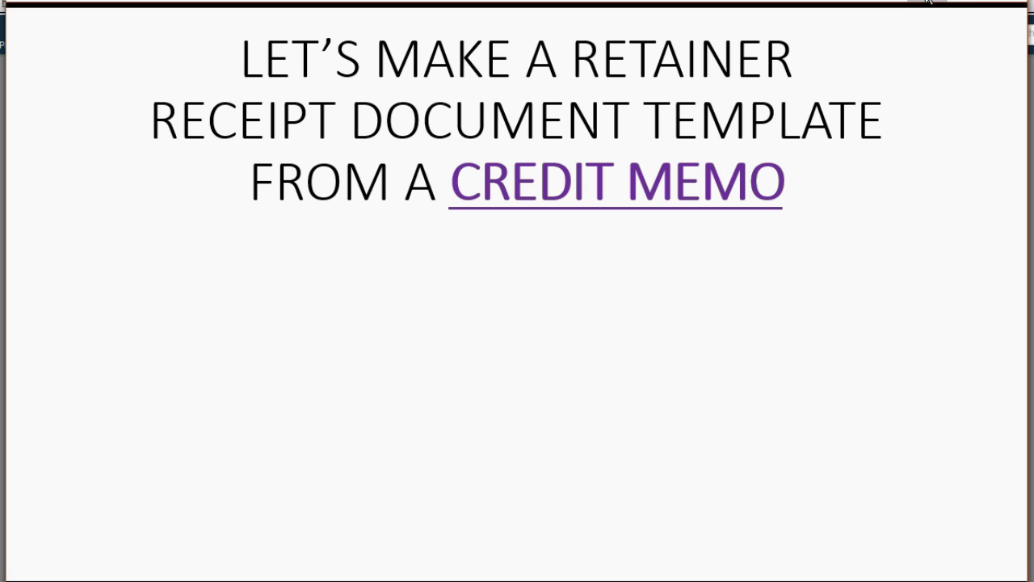
Step: Switch from the slides to QuickBooks and open a blank customer credit memo
click(928, 2)
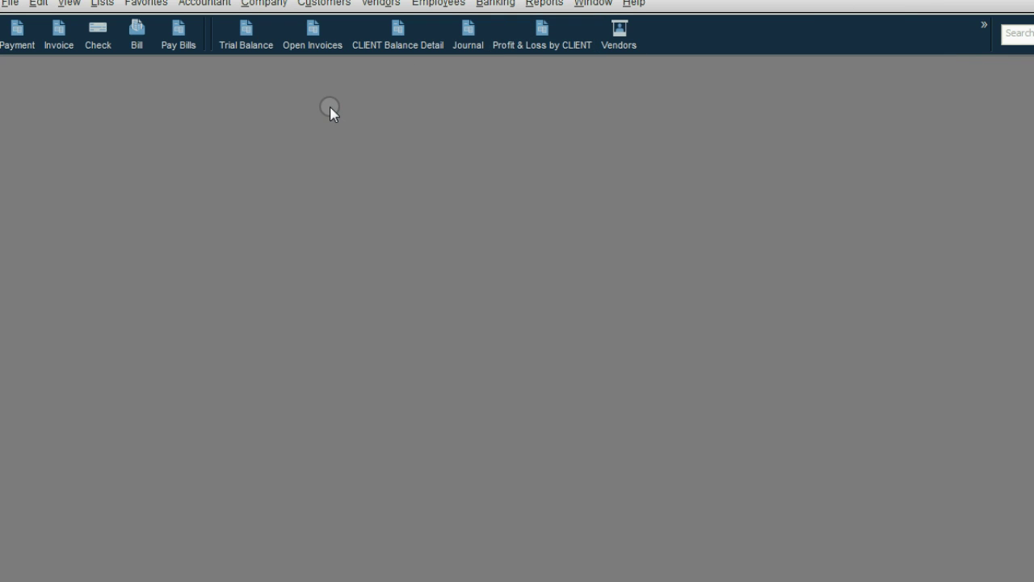
click(314, 5)
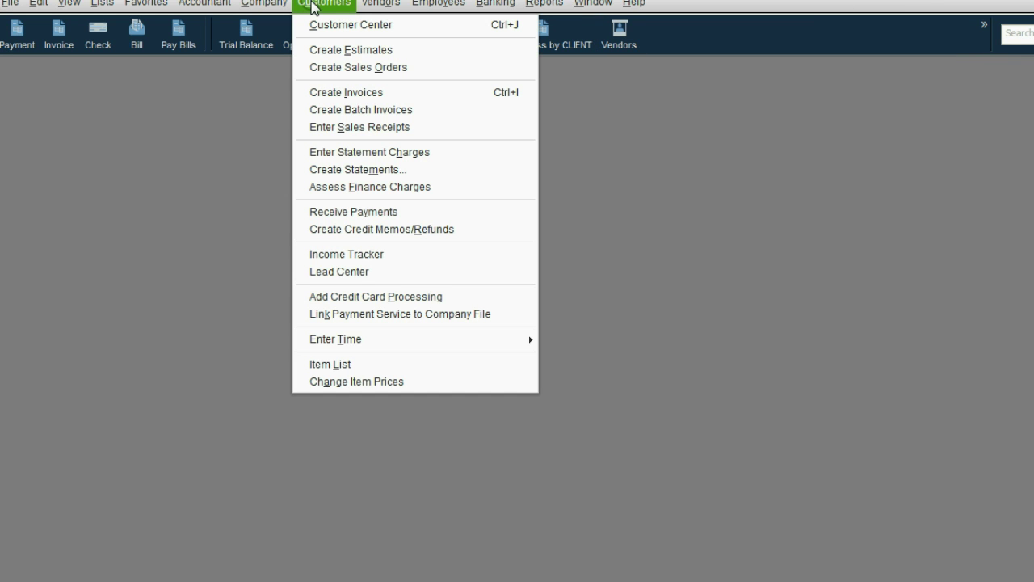
click(389, 229)
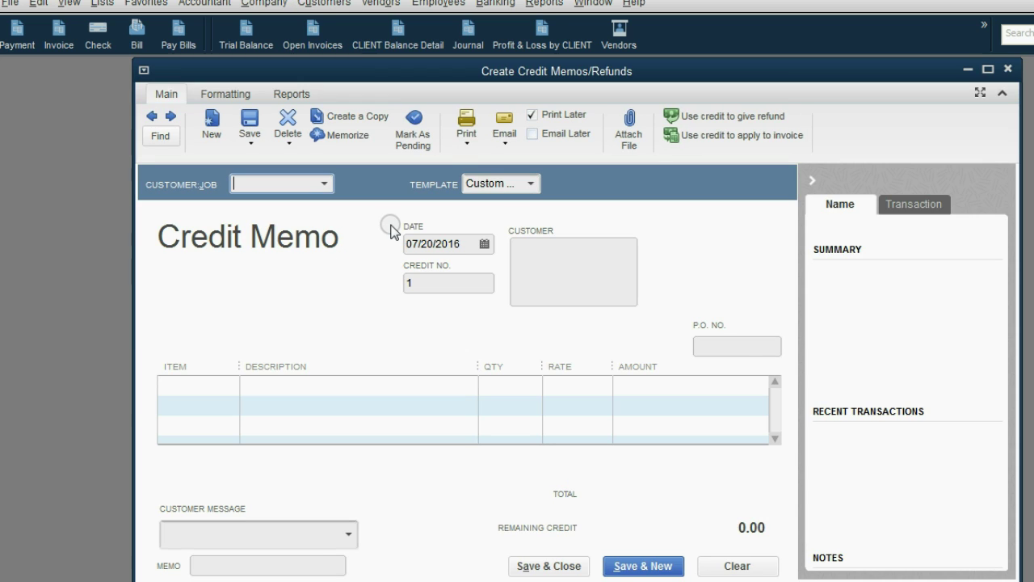
click(1002, 93)
click(1002, 94)
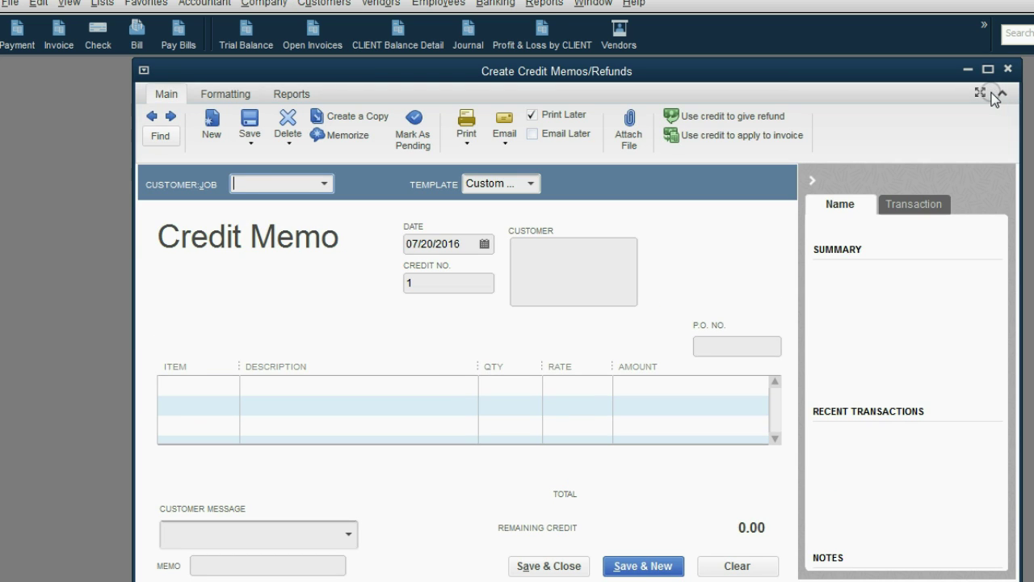
Step: Select the Custom Credit Memo template for editing and open its additional customization settings
click(289, 93)
click(247, 96)
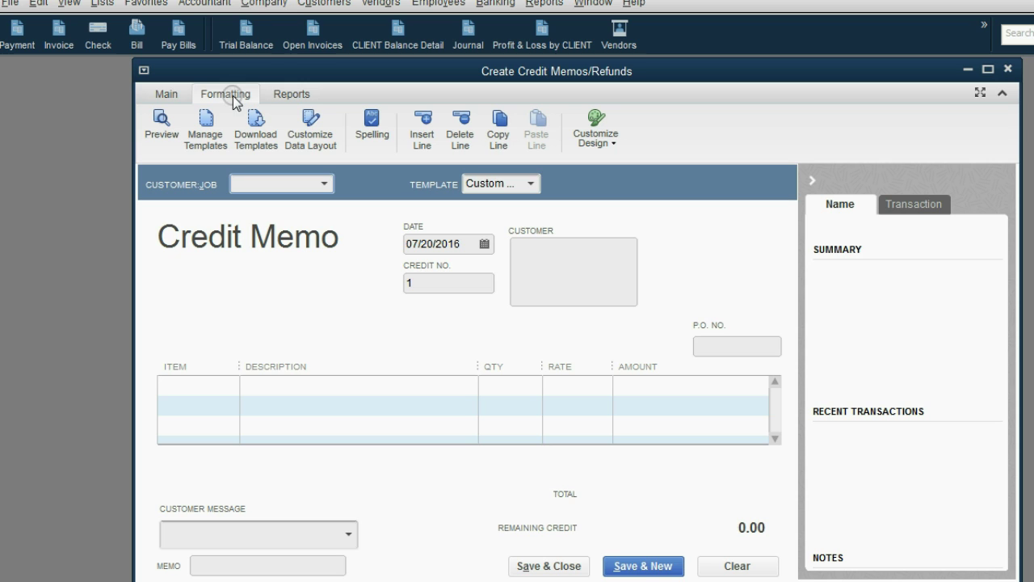
click(204, 126)
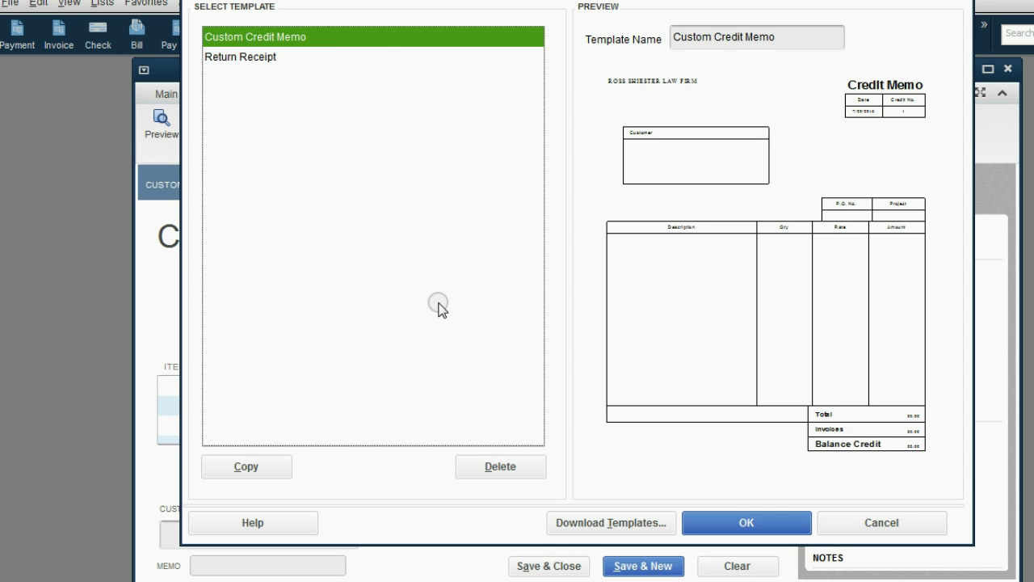
drag(493, 1, 432, 20)
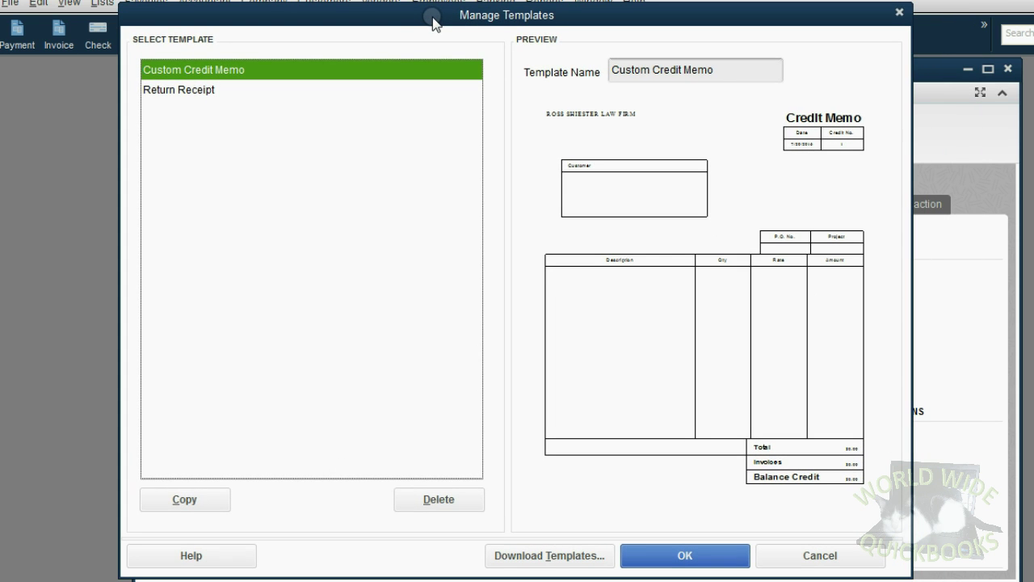
click(682, 554)
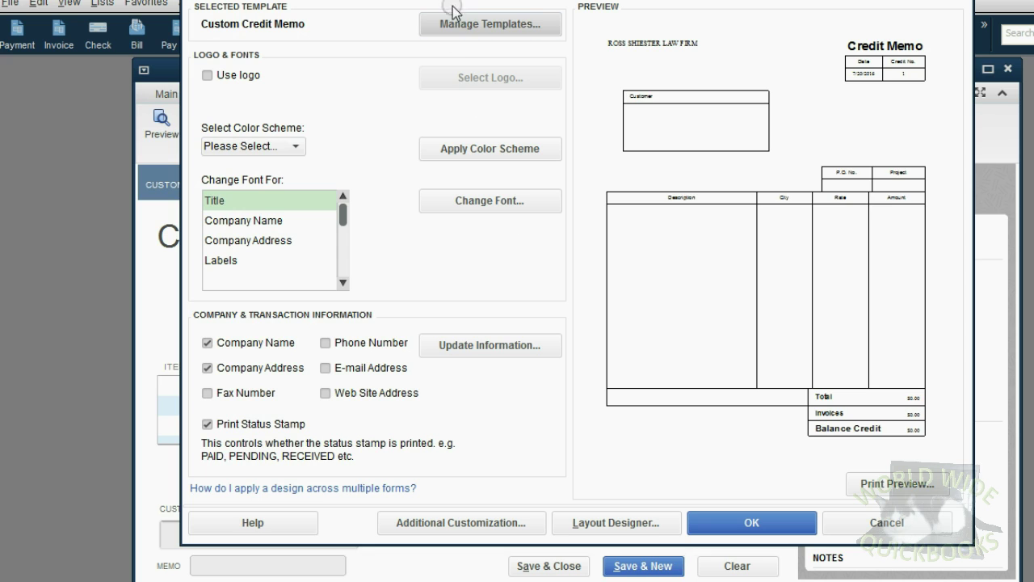
drag(452, 2, 385, 14)
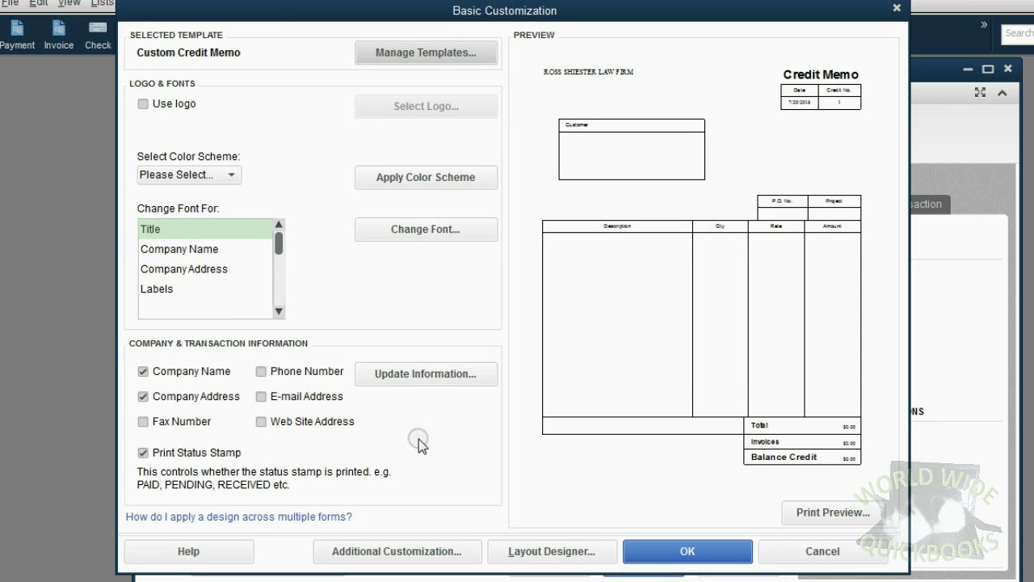
click(394, 551)
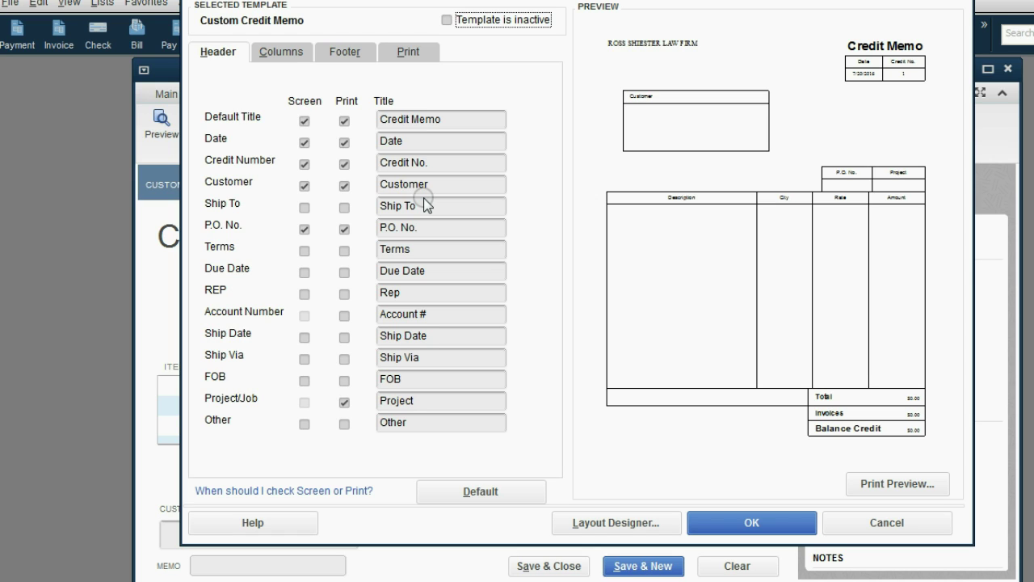
Step: Remove the P.O. No. field from the screen and printed form, and exclude Project/Job from printing
drag(389, 1, 330, 26)
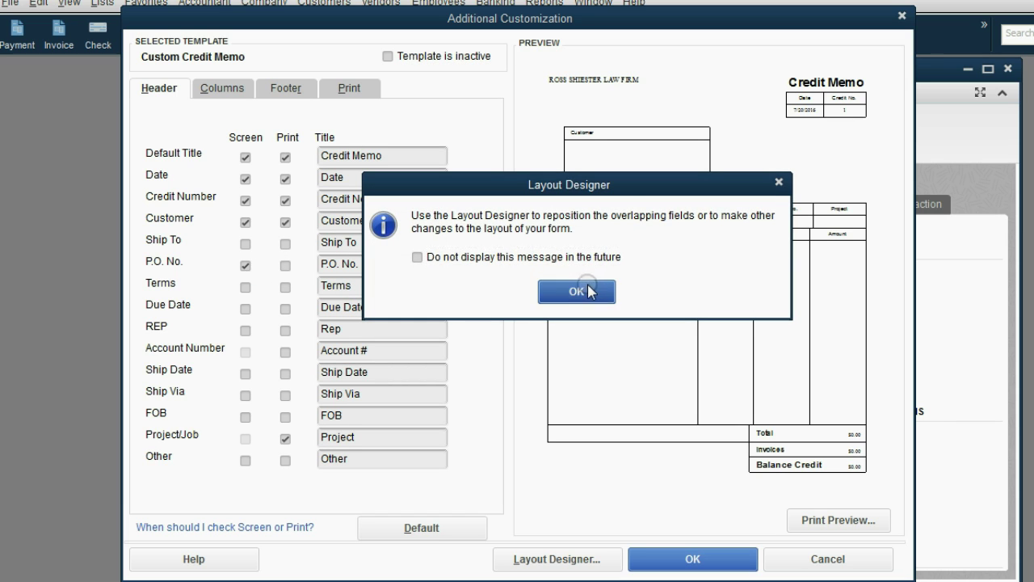
click(576, 291)
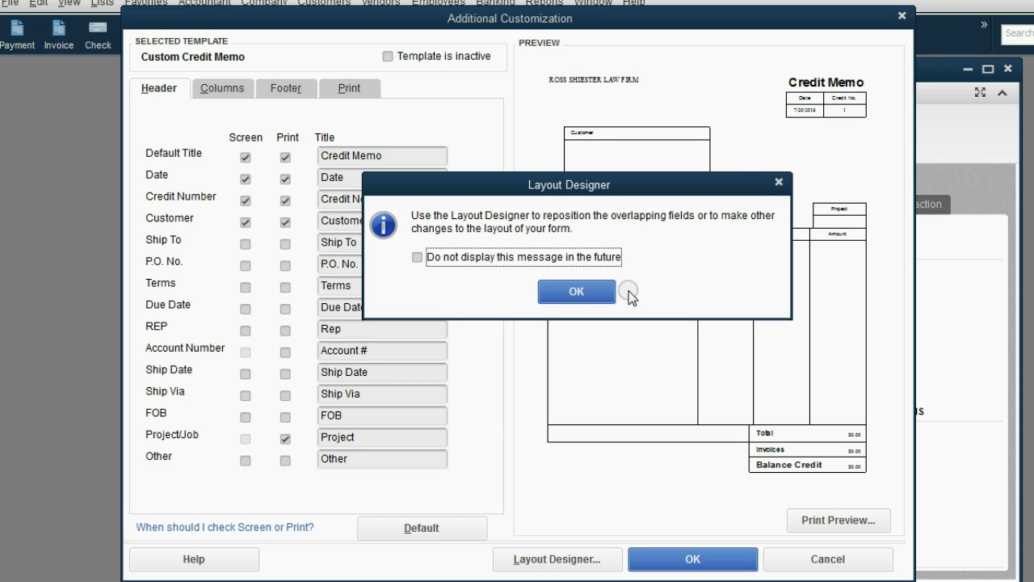
click(610, 293)
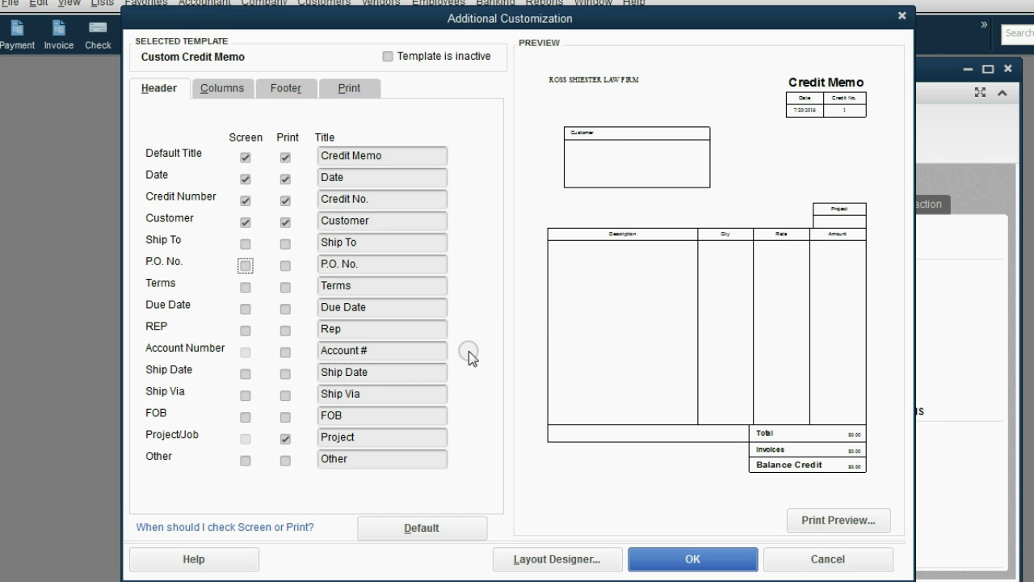
click(286, 439)
click(577, 291)
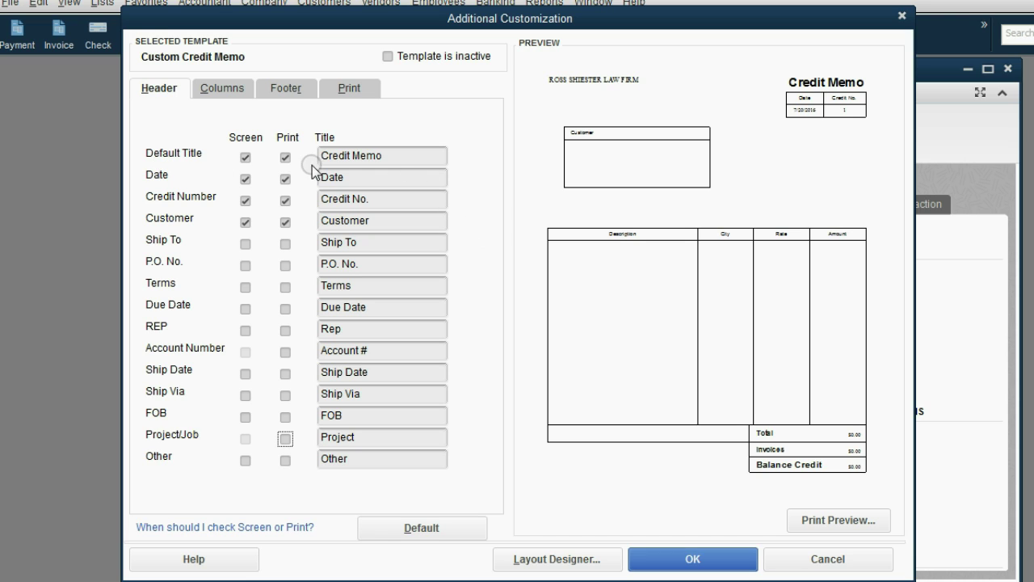
drag(383, 156, 285, 156)
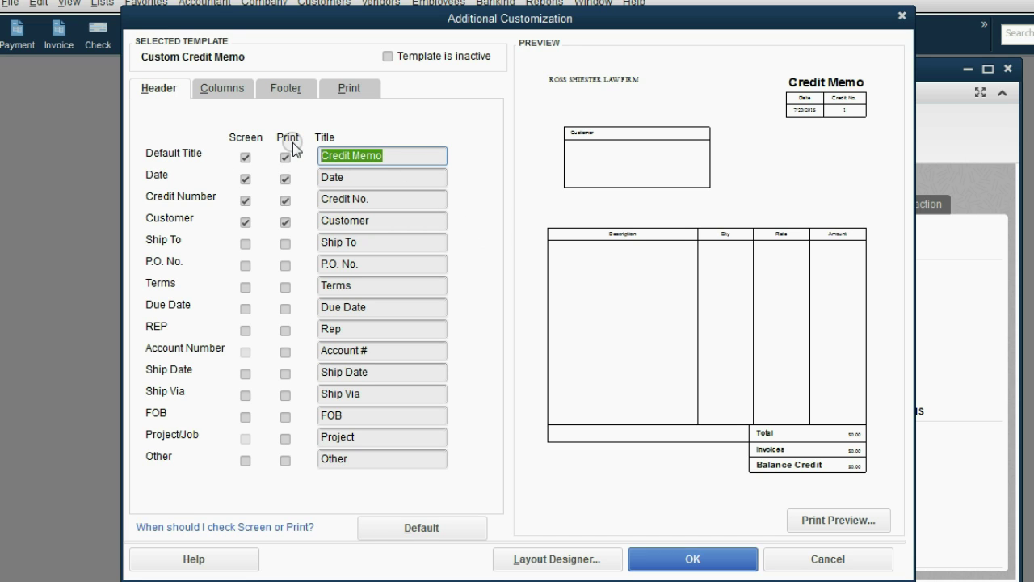
text(RE)
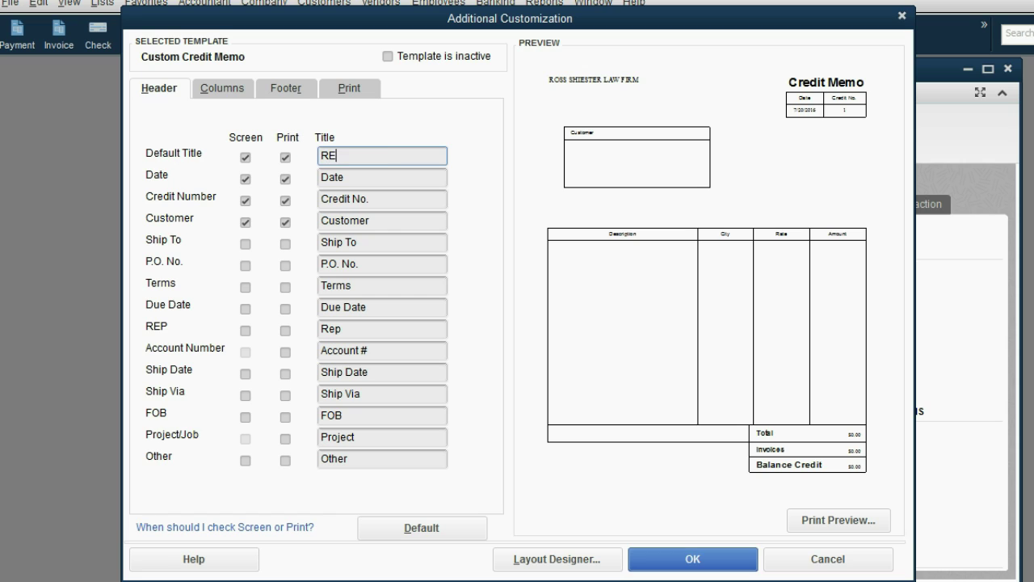
text(TAINER RECEIT)
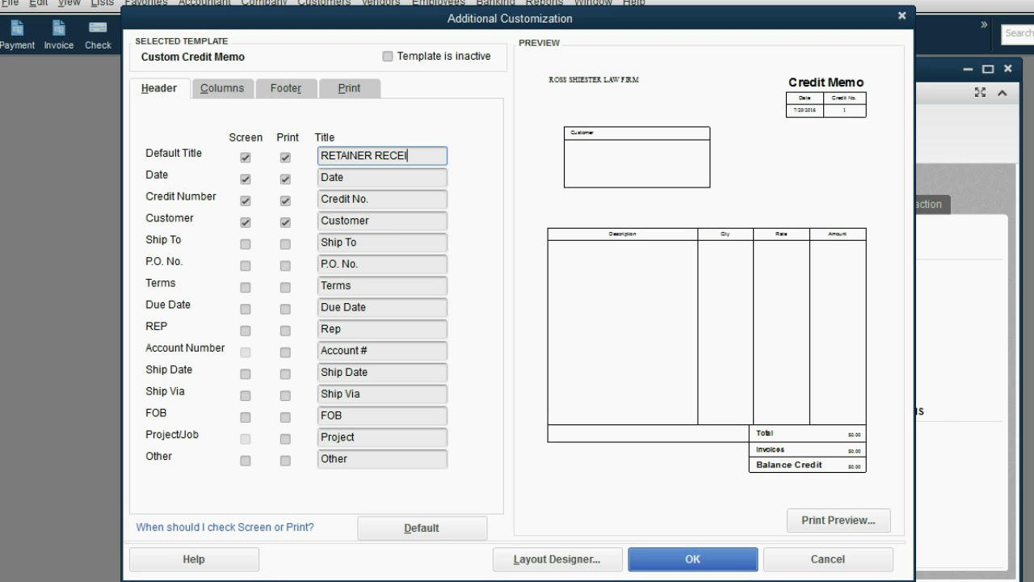
key(BackSpace)
key(BackSpace)
key(BackSpace)
key(BackSpace)
key(BackSpace)
key(BackSpace)
key(BackSpace)
key(BackSpace)
key(BackSpace)
key(BackSpace)
key(BackSpace)
key(BackSpace)
key(BackSpace)
key(BackSpace)
key(BackSpace)
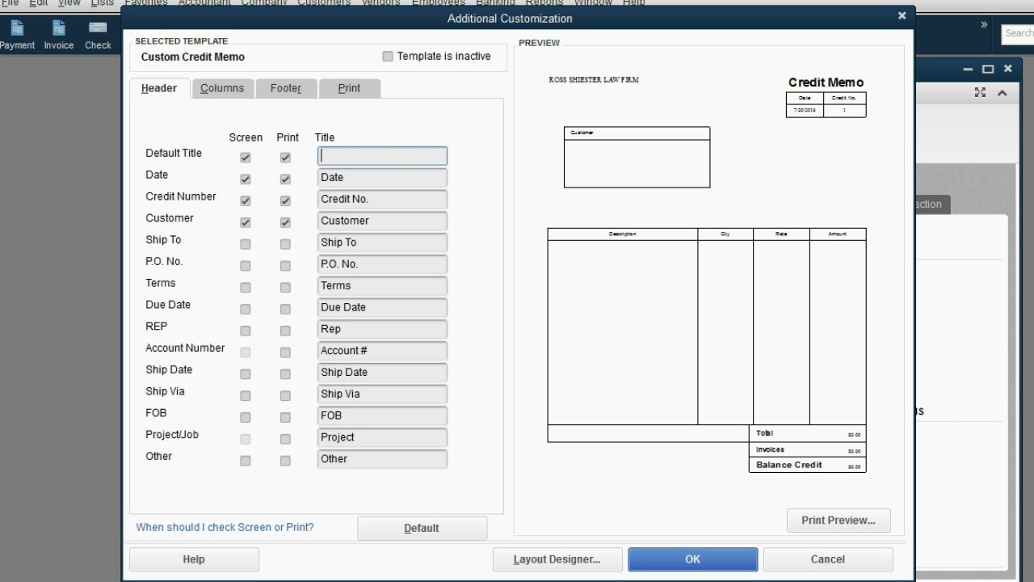
Step: Set the template's default title to "retainer receipt" and save the customization, accepting the layout notice
text(retainer receipt)
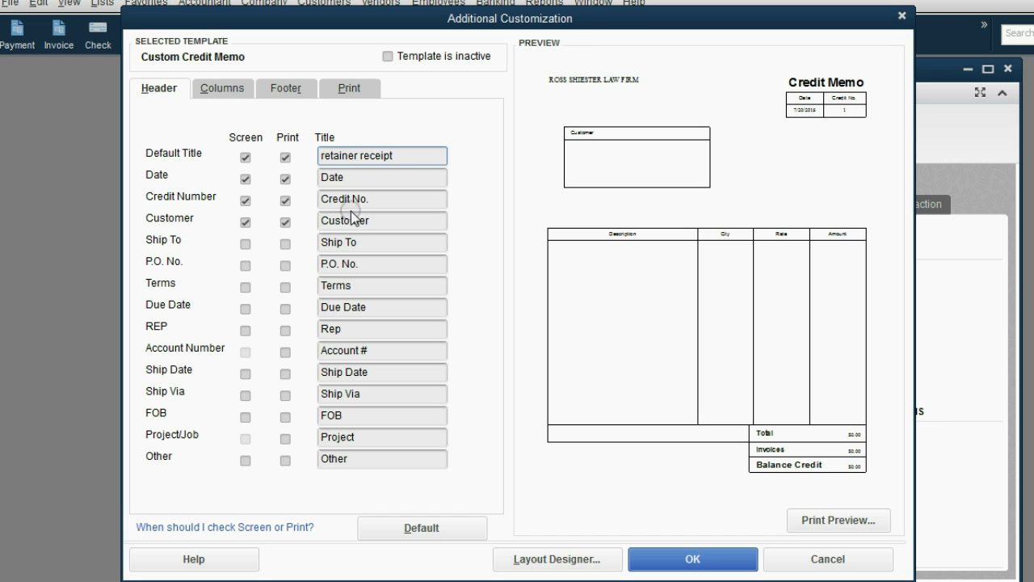
click(675, 549)
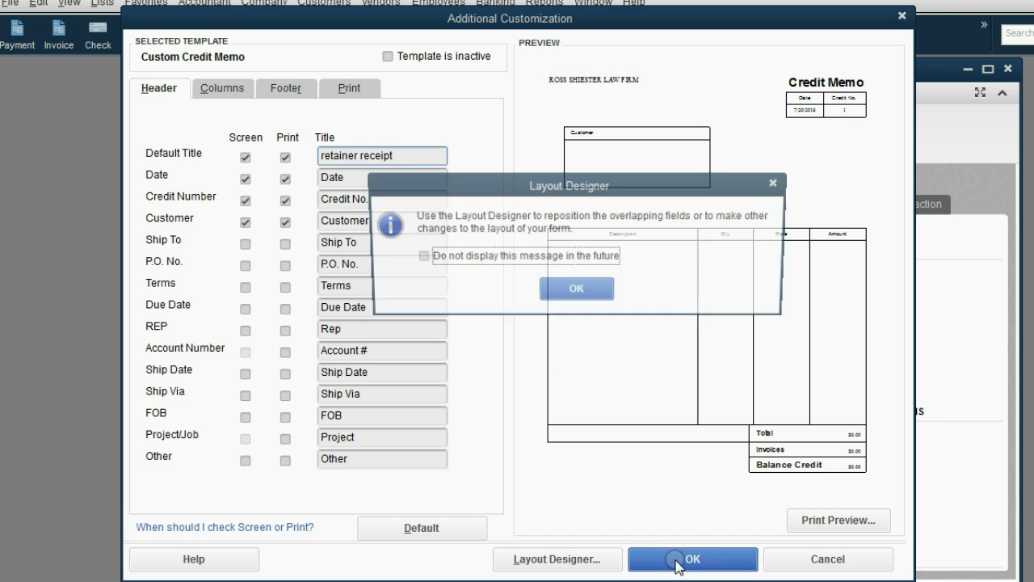
click(601, 292)
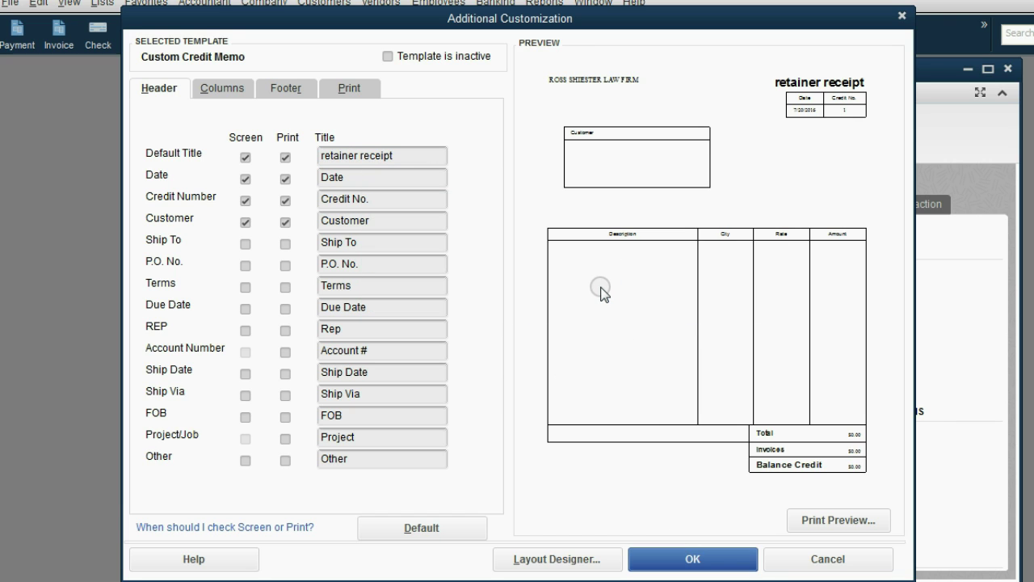
click(669, 557)
click(668, 554)
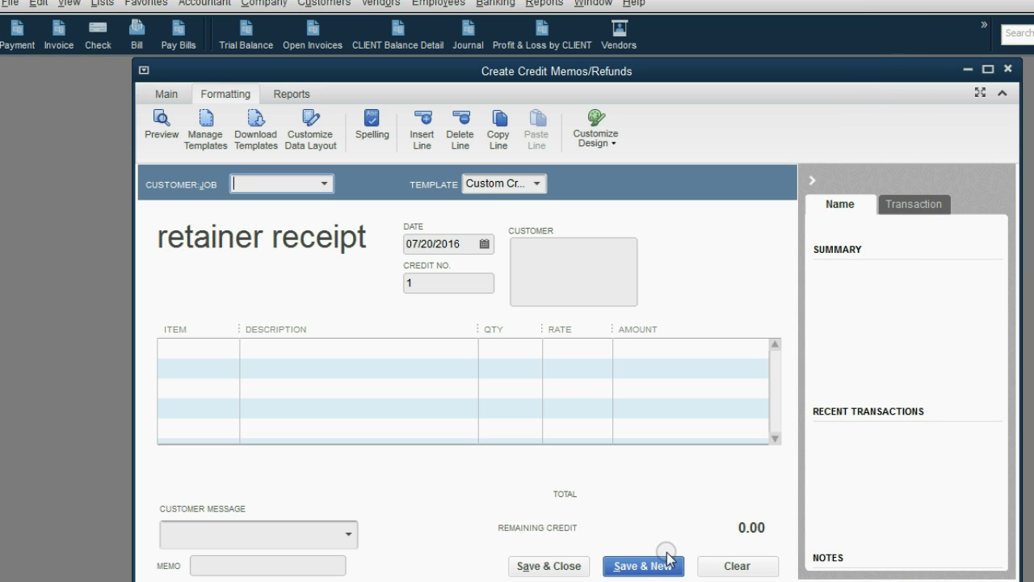